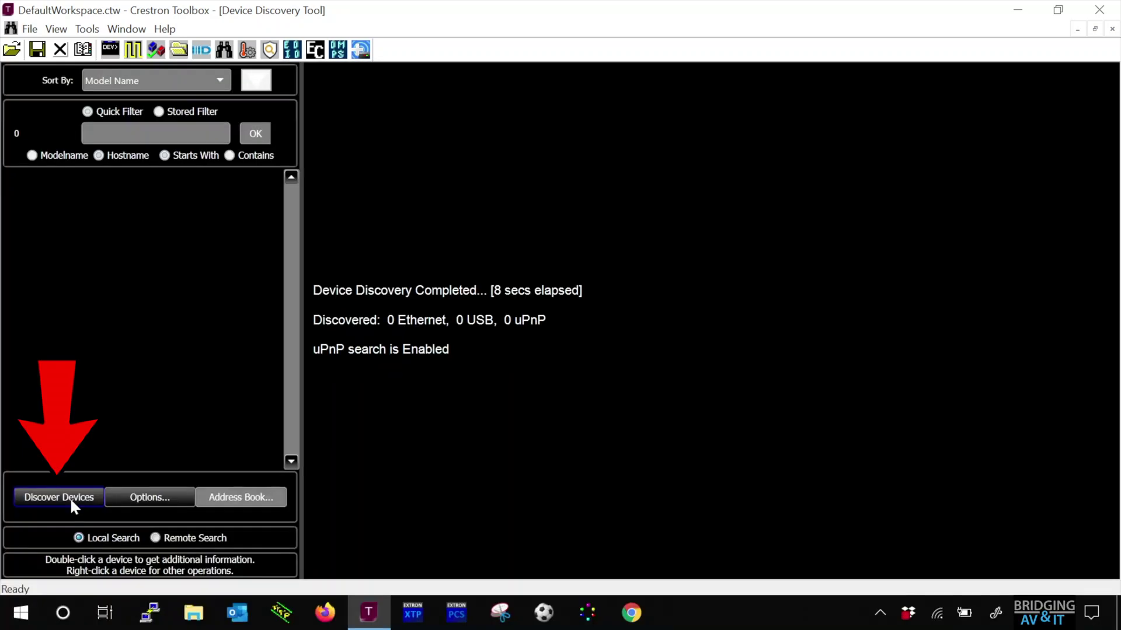
# - Run a local Device Discovery scan to find the DM-TX-201-C at 192.168.1.236
pyautogui.click(72, 504)
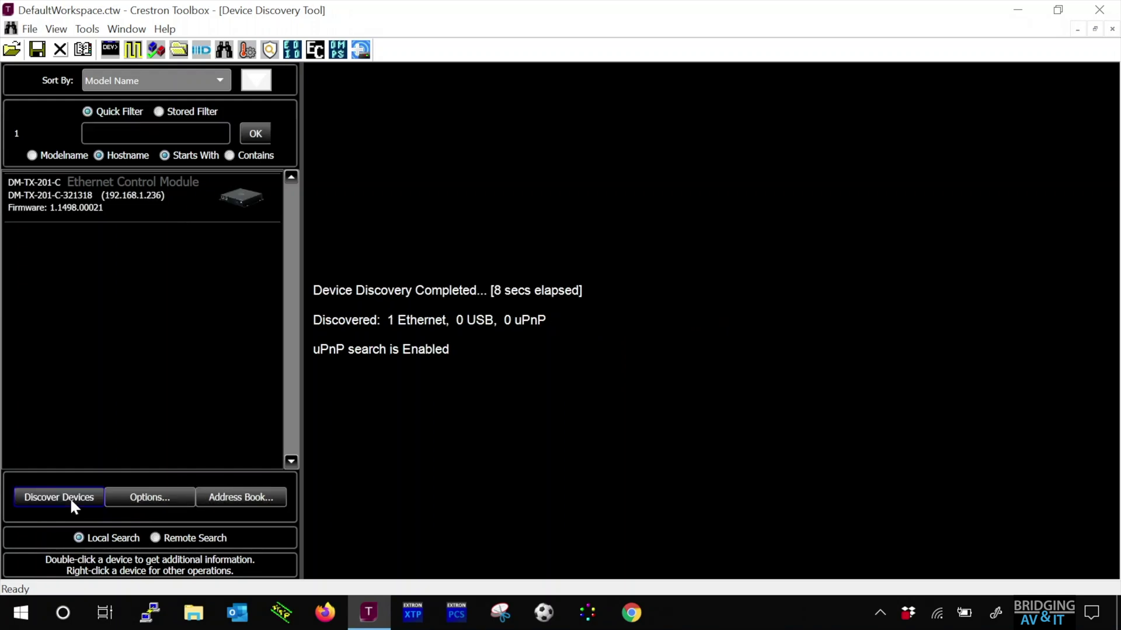
# - Connect to the DM-TX-201-C to show its host name DM-TX-201-C-321318 and IP 192.168.1.236
pyautogui.click(64, 212)
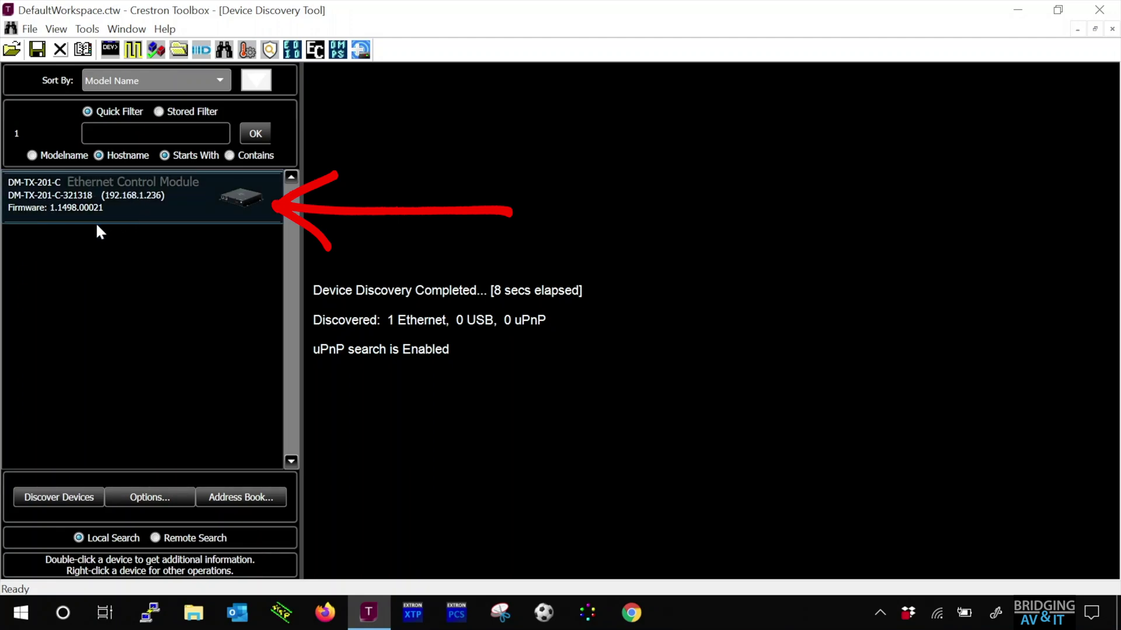
pyautogui.doubleClick(176, 202)
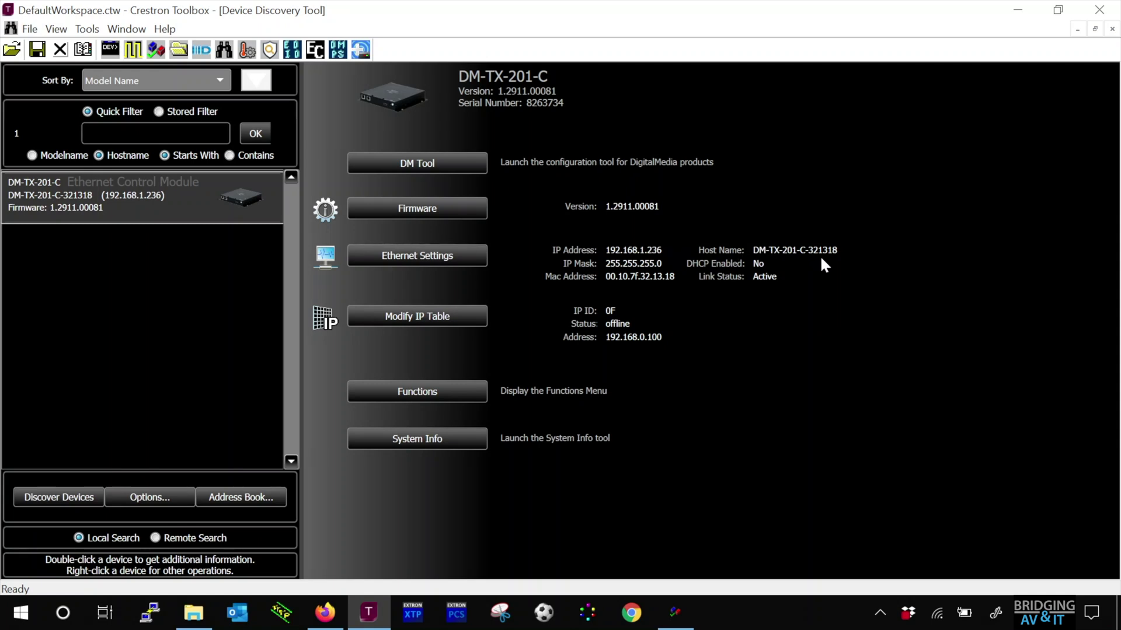
# - In Ethernet Settings, enter host name AVNetworkGuy-TX and IP address 192.168.1.202
pyautogui.click(416, 255)
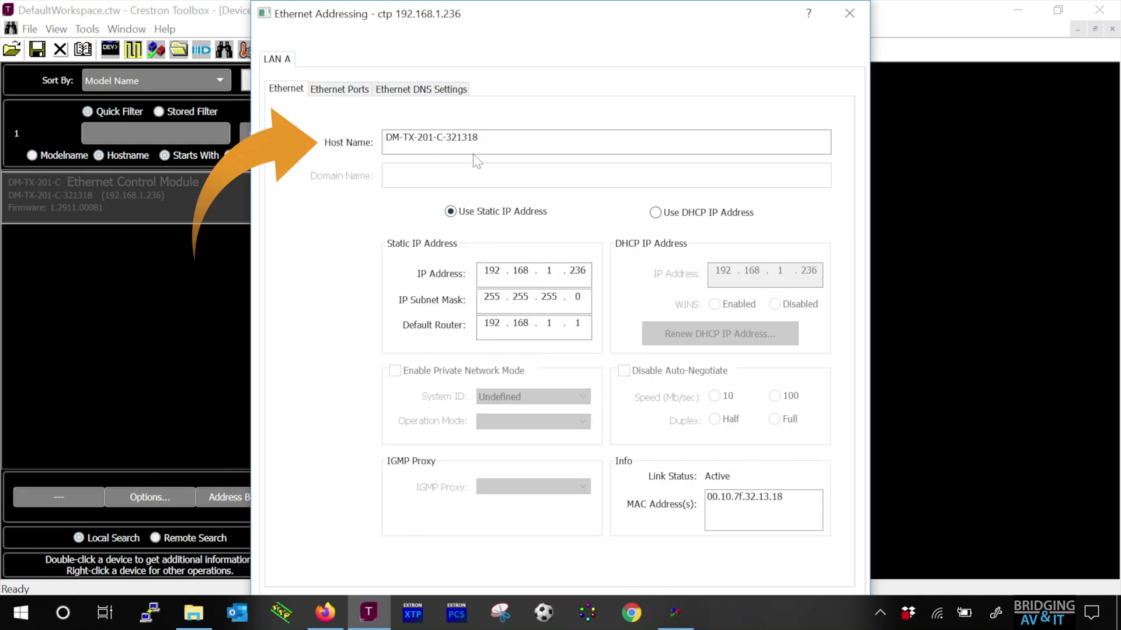
pyautogui.moveTo(481, 137); pyautogui.dragTo(386, 137)
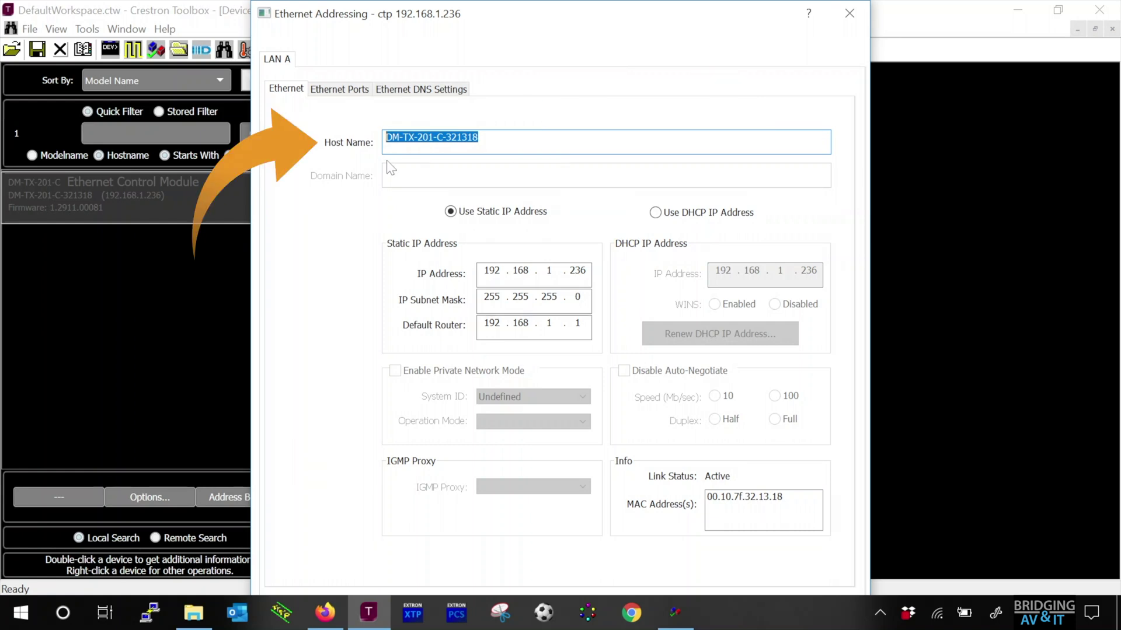
pyautogui.write('AVNetw')
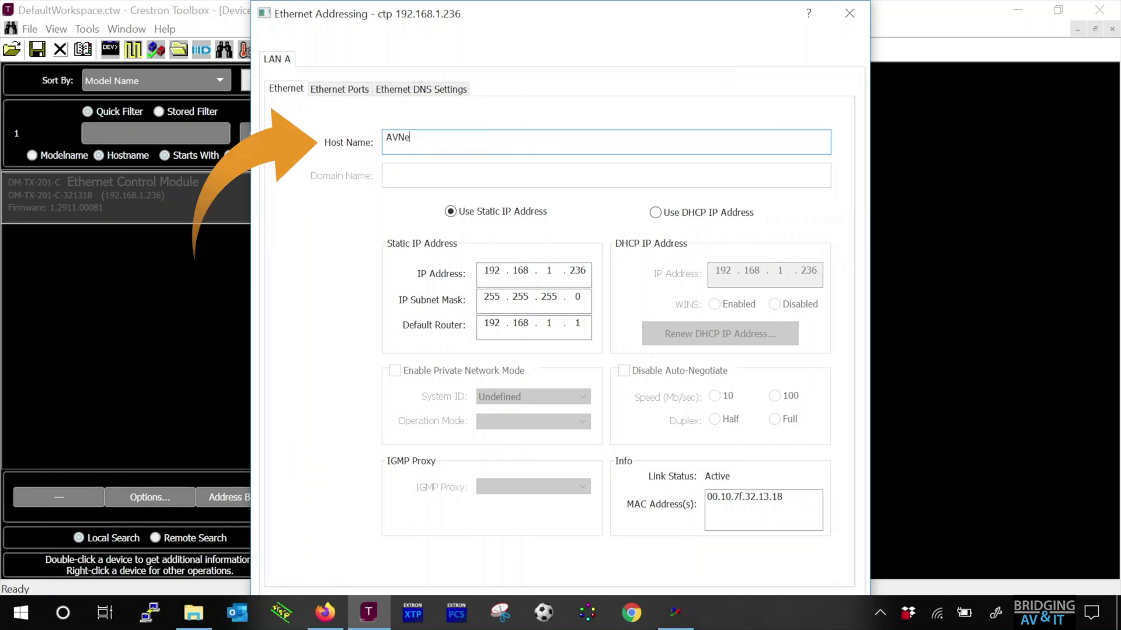
pyautogui.write('orkG')
pyautogui.write('uy')
pyautogui.write('-TX')
pyautogui.doubleClick(579, 269)
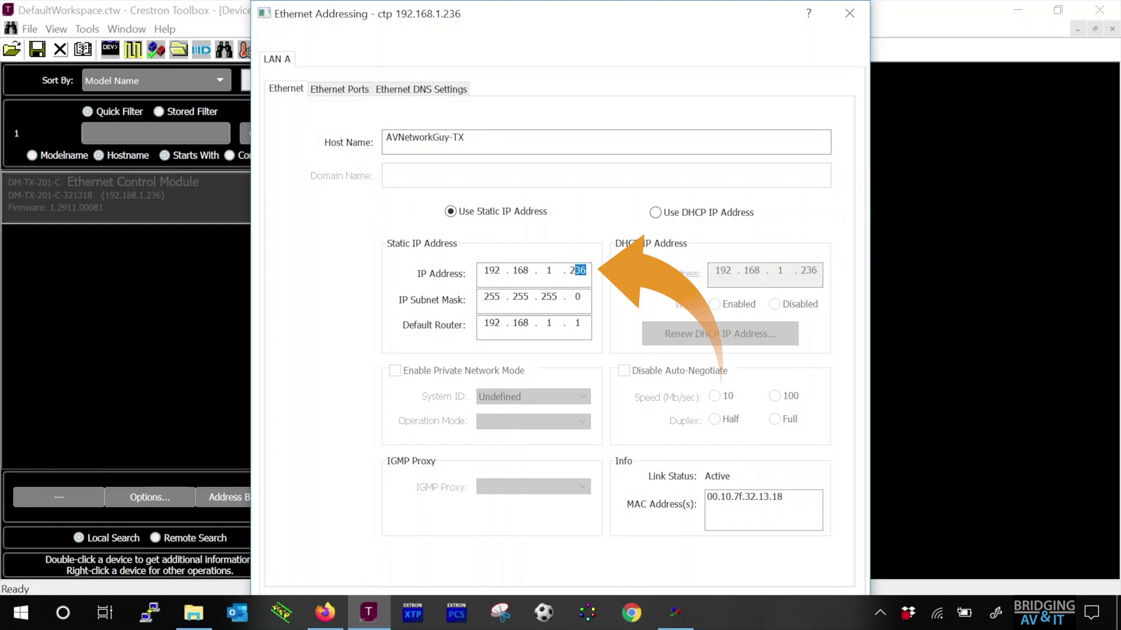
pyautogui.write('02')
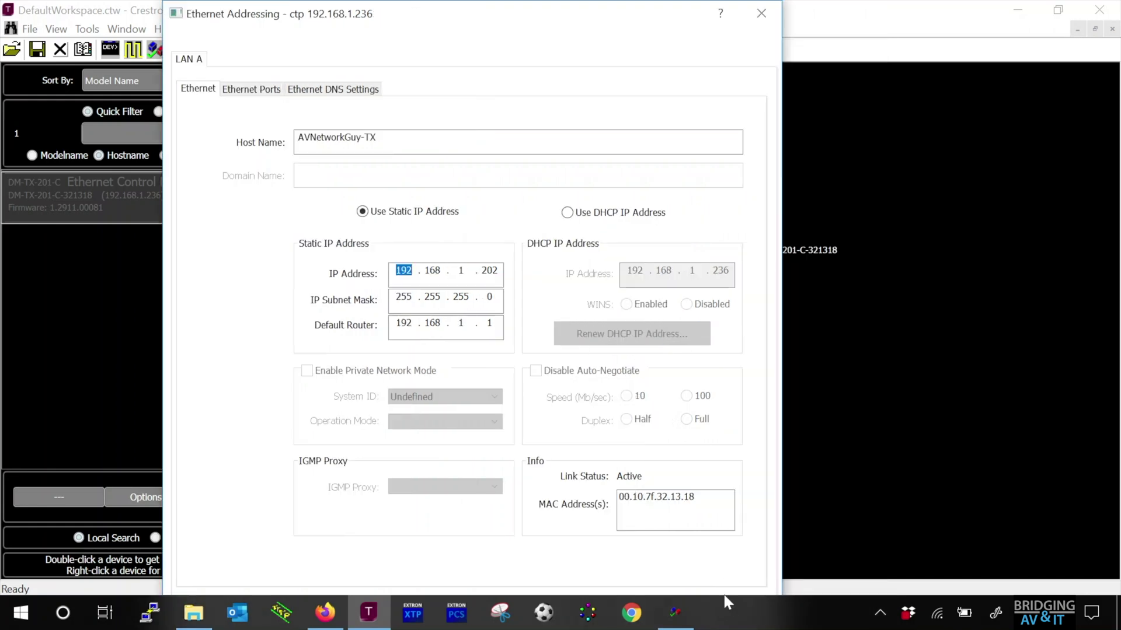
pyautogui.moveTo(727, 619); pyautogui.dragTo(1086, 350)
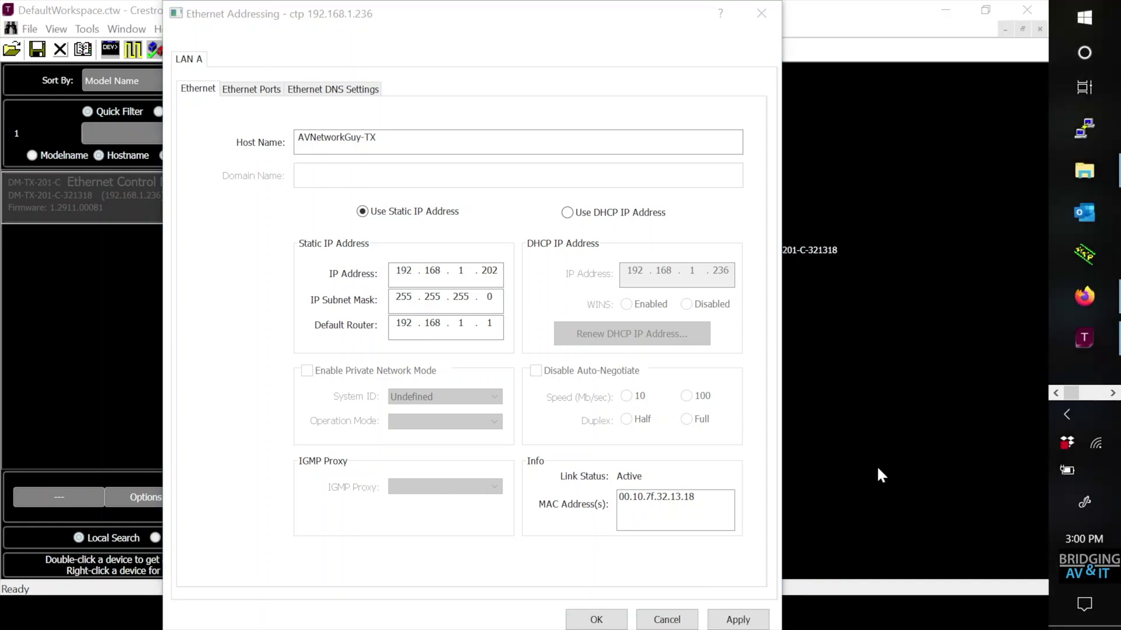
# - Apply host name AVNetworkGuy-TX and IP 192.168.1.202, then dismiss the dialog after the reboot
pyautogui.click(739, 620)
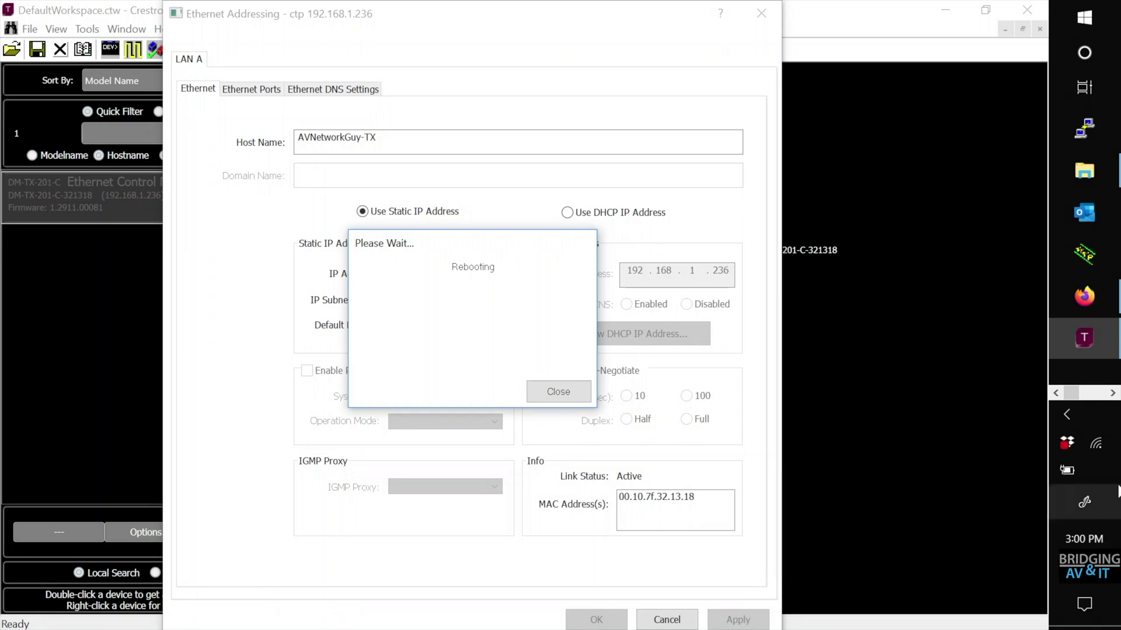
pyautogui.moveTo(1116, 490); pyautogui.dragTo(875, 613)
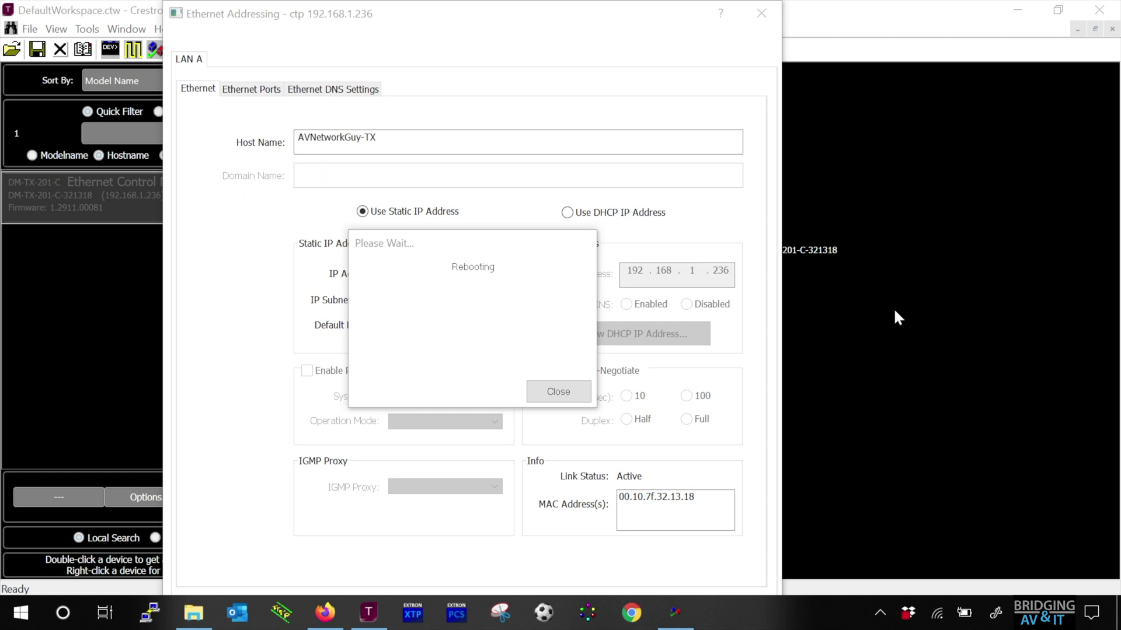
pyautogui.moveTo(810, 623); pyautogui.dragTo(1094, 386)
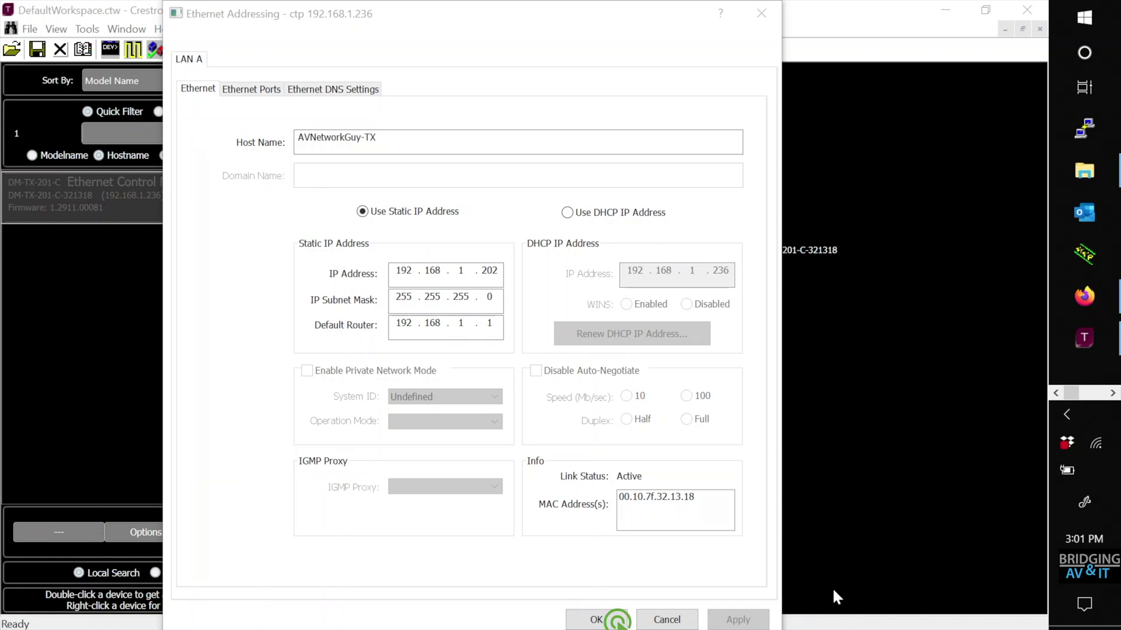
pyautogui.click(595, 620)
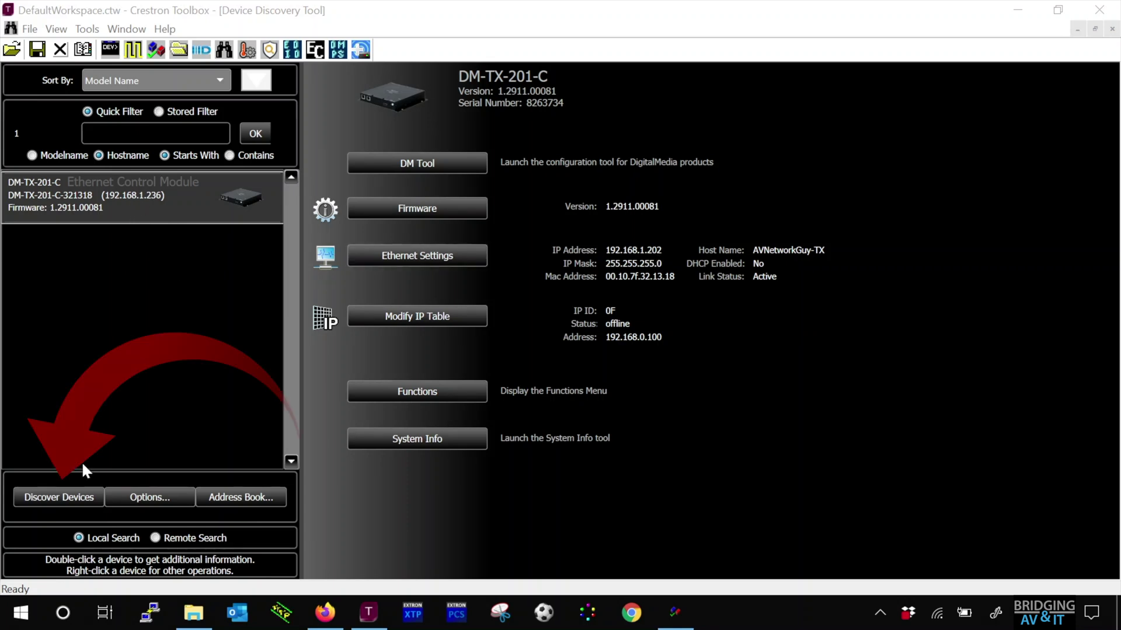
# - Rediscover devices and select the transmitter listed as AVNetworkGuy-TX at 192.168.1.202
pyautogui.click(59, 498)
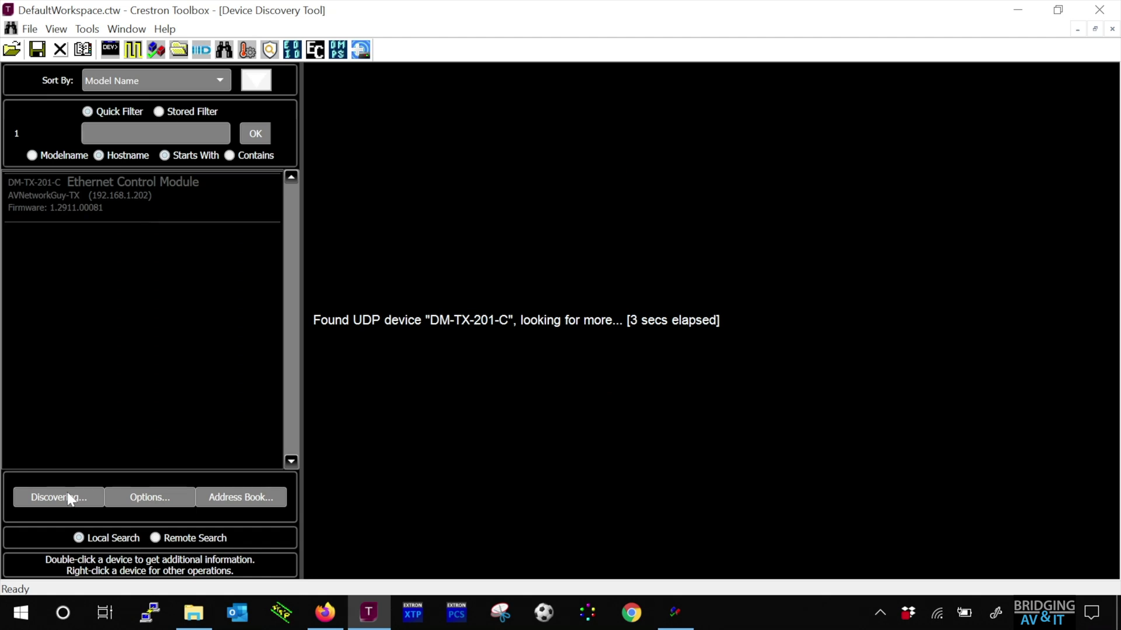
pyautogui.click(47, 218)
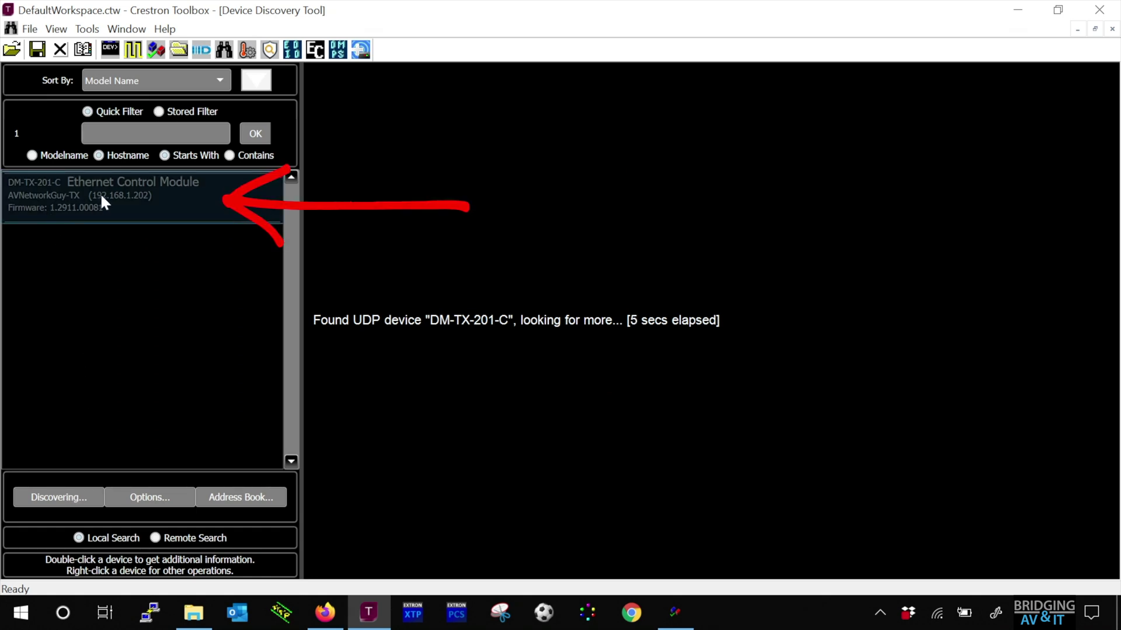